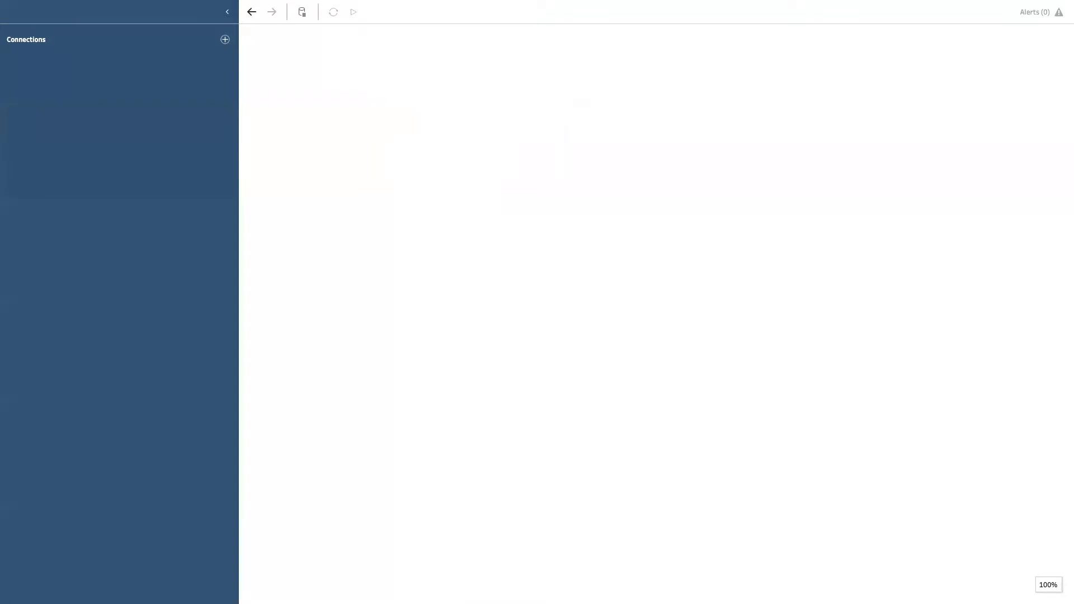
Switch to Finder and preview each workbook from Export_2019-11.xlsx through Export_2020-03.xlsx in the prep session folder.
mouse_move(109, 3)
left_click(30, 19)
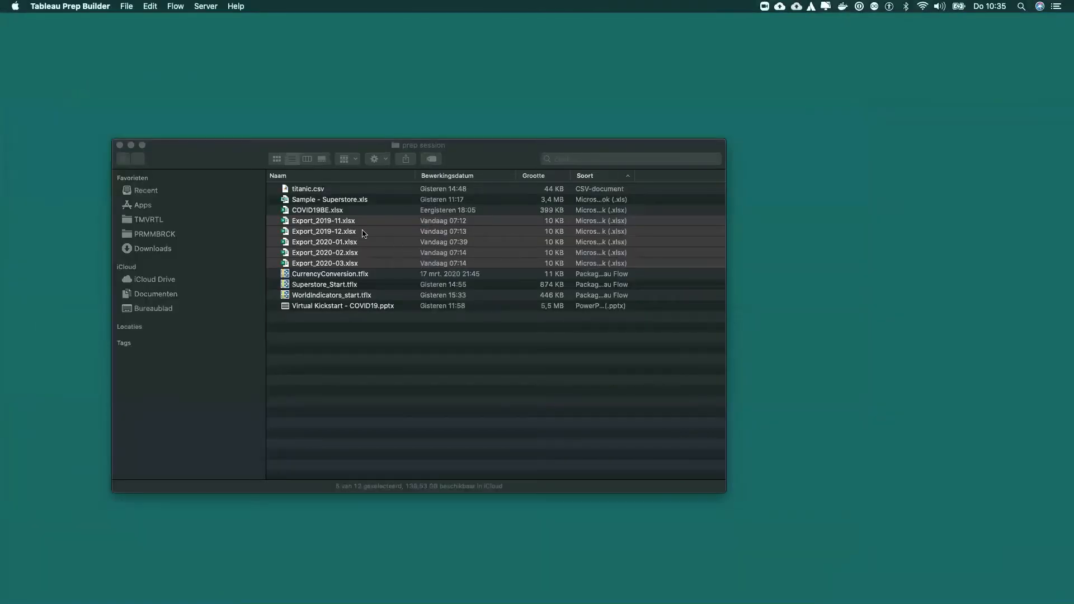
left_click(336, 222)
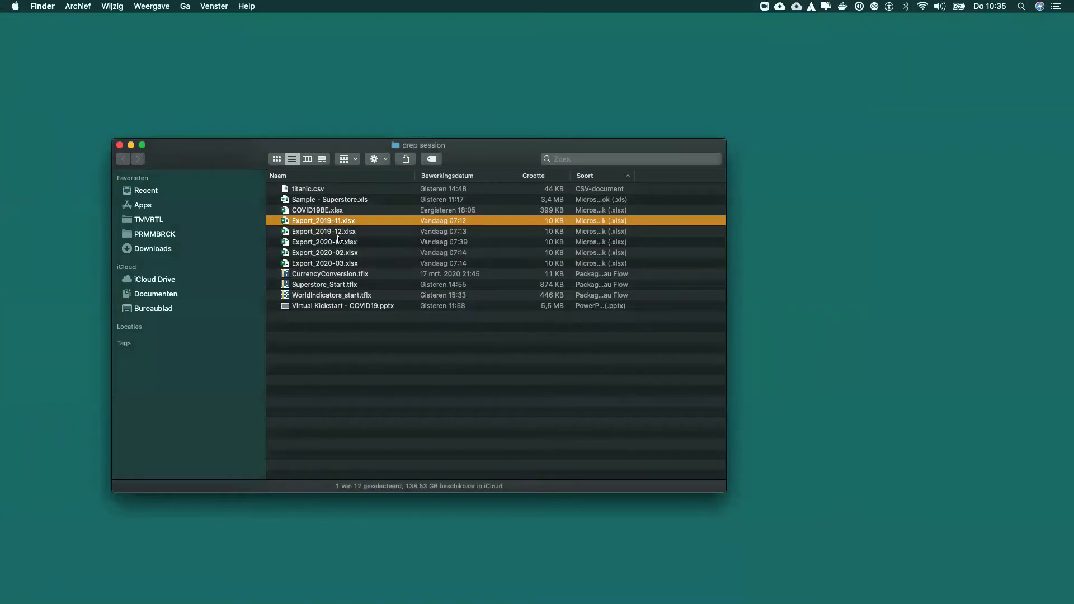
key("space")
key("space")
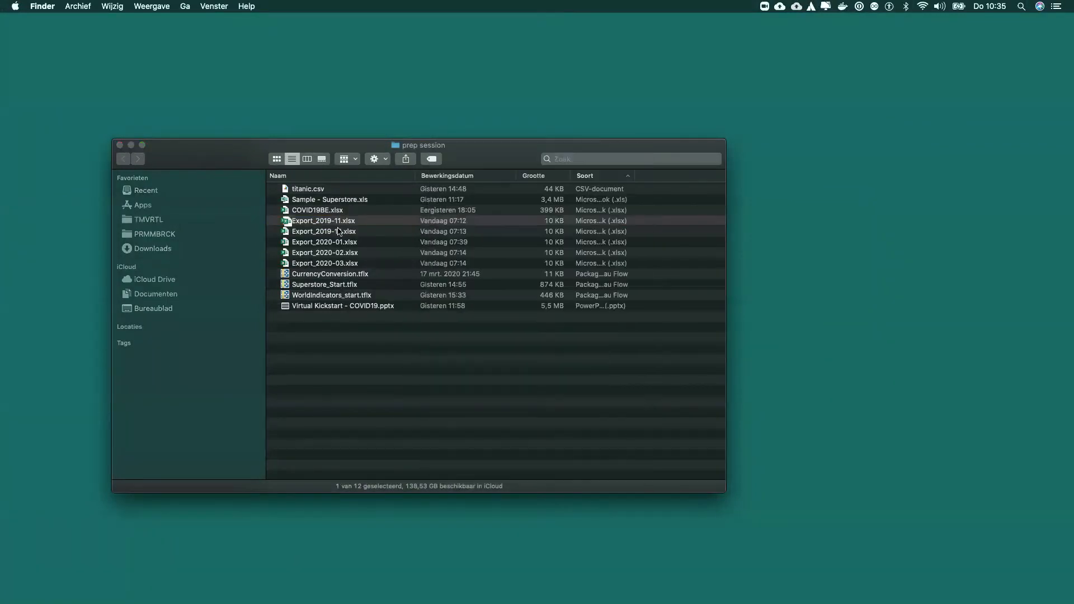
left_click(336, 235)
key("space")
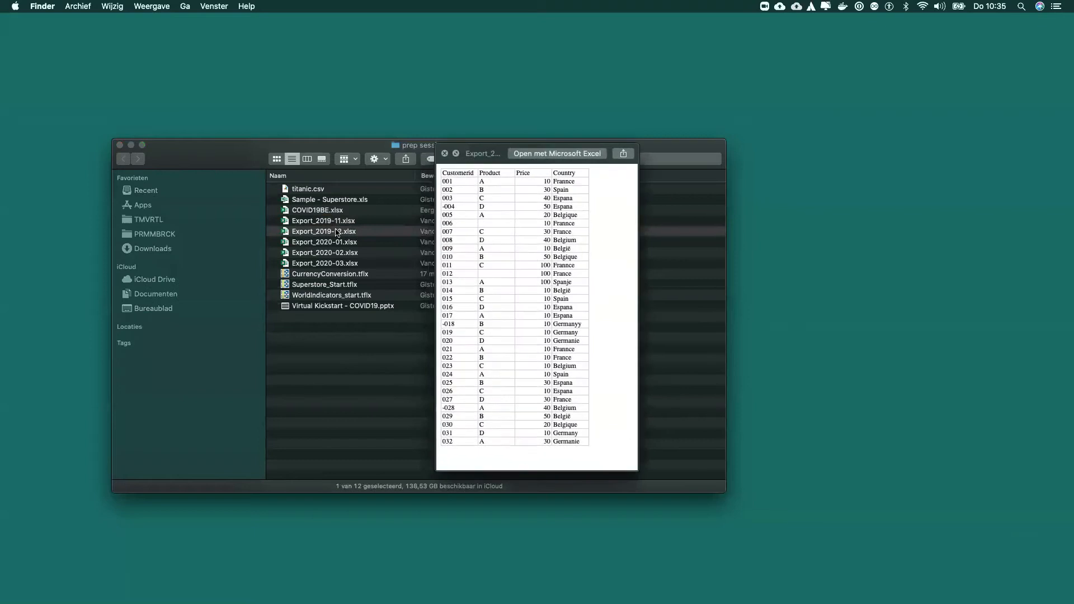
key("space")
left_click(336, 243)
key("space")
key("space")
left_click(336, 253)
key("space")
key("space")
left_click(334, 263)
key("space")
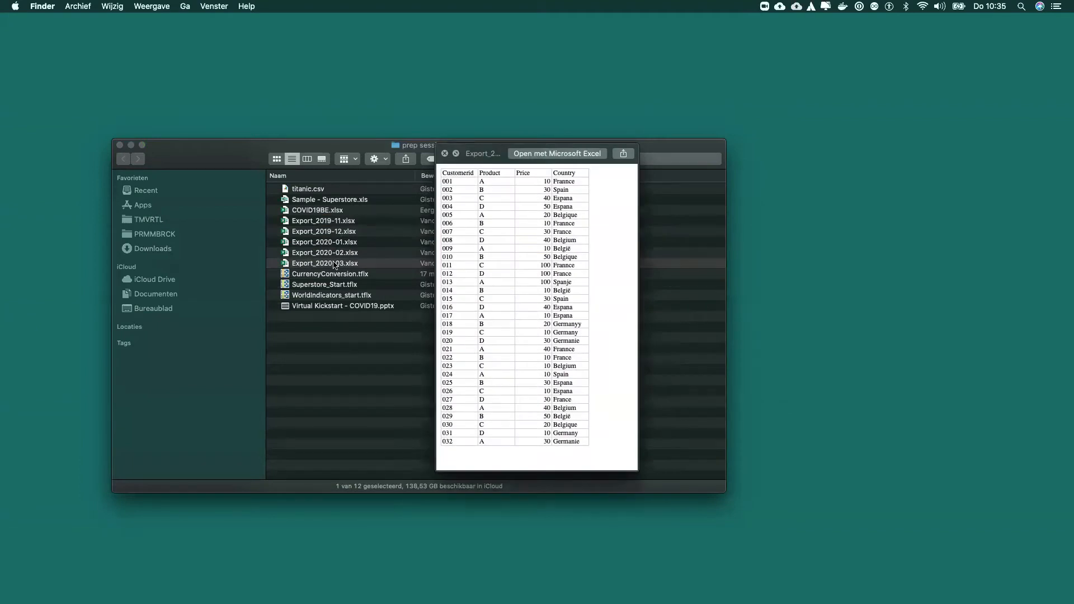
key("space")
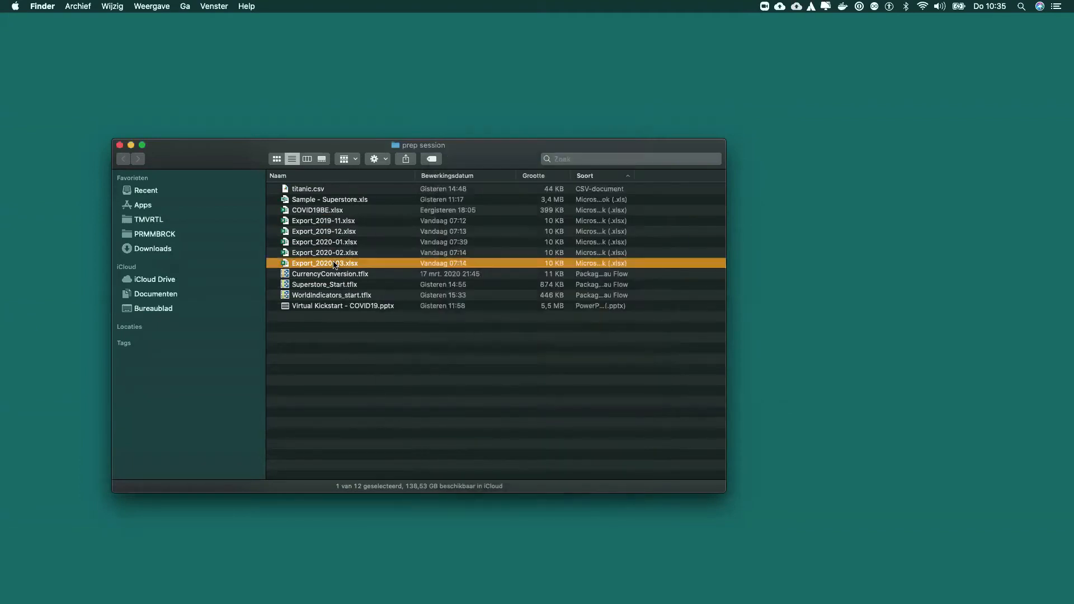
Select the five Export workbooks in Finder and return to Tableau Prep Builder in full screen.
left_click(339, 221)
left_click(341, 264, "shift")
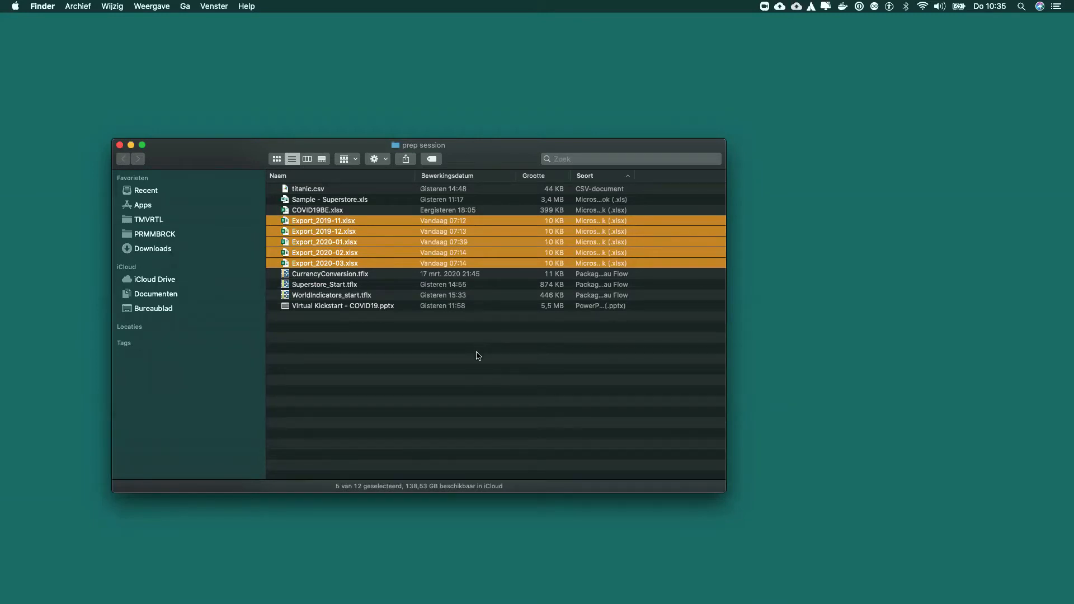
left_click(373, 399)
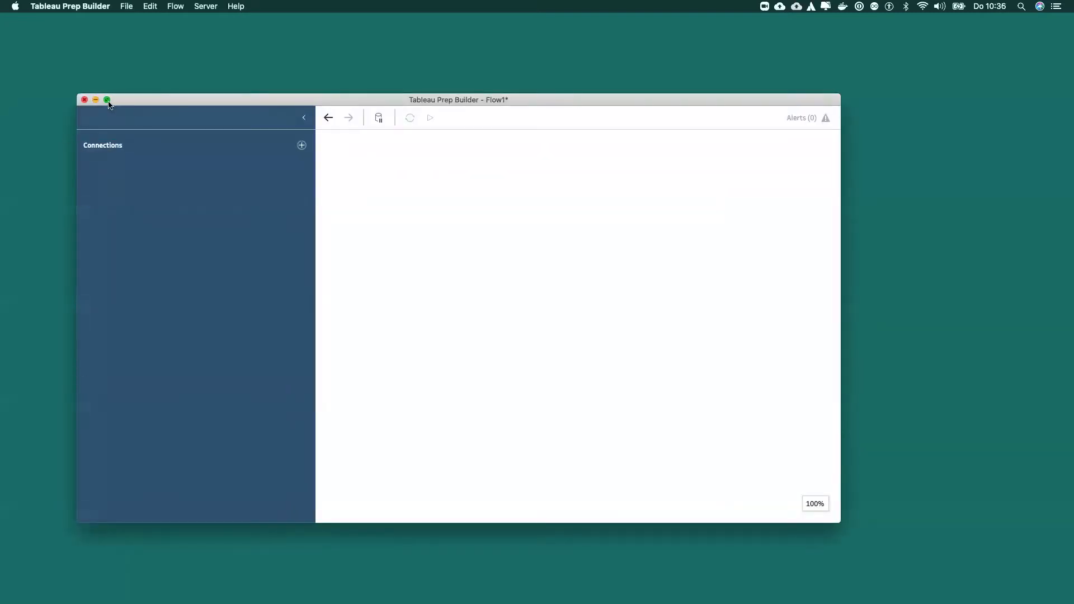
left_click(108, 101)
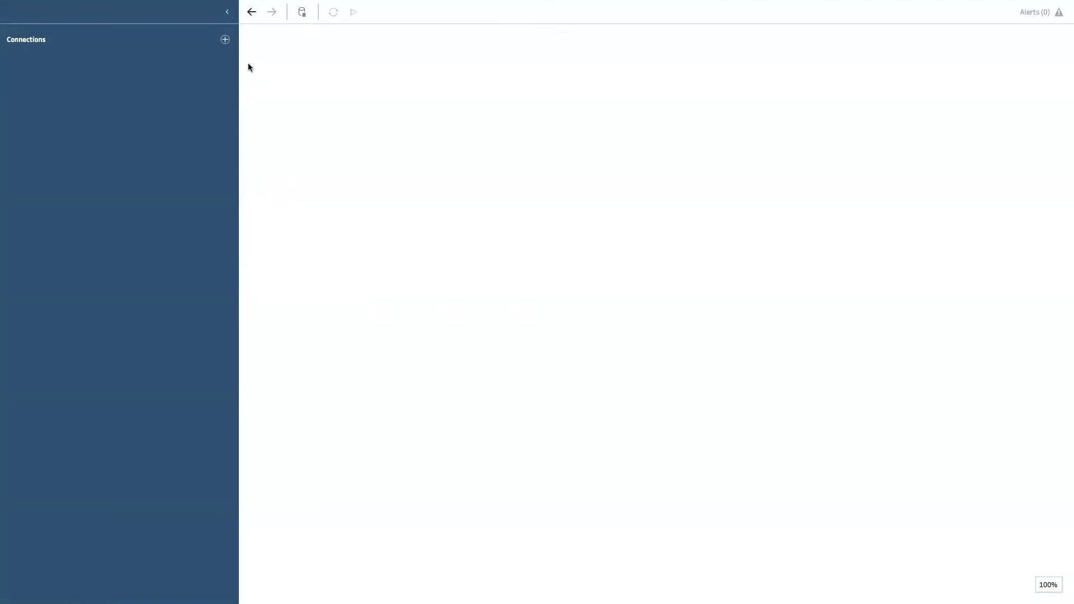
Connect the flow to the five Microsoft Excel files Export_2019-11.xlsx through Export_2020-03.xlsx.
left_click(225, 39)
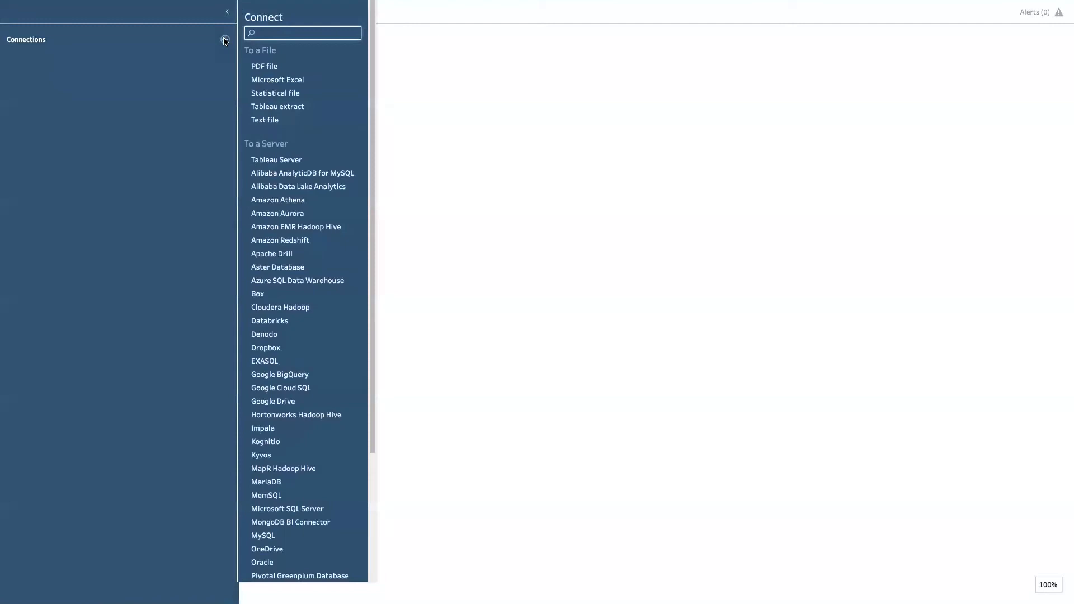
left_click(287, 81)
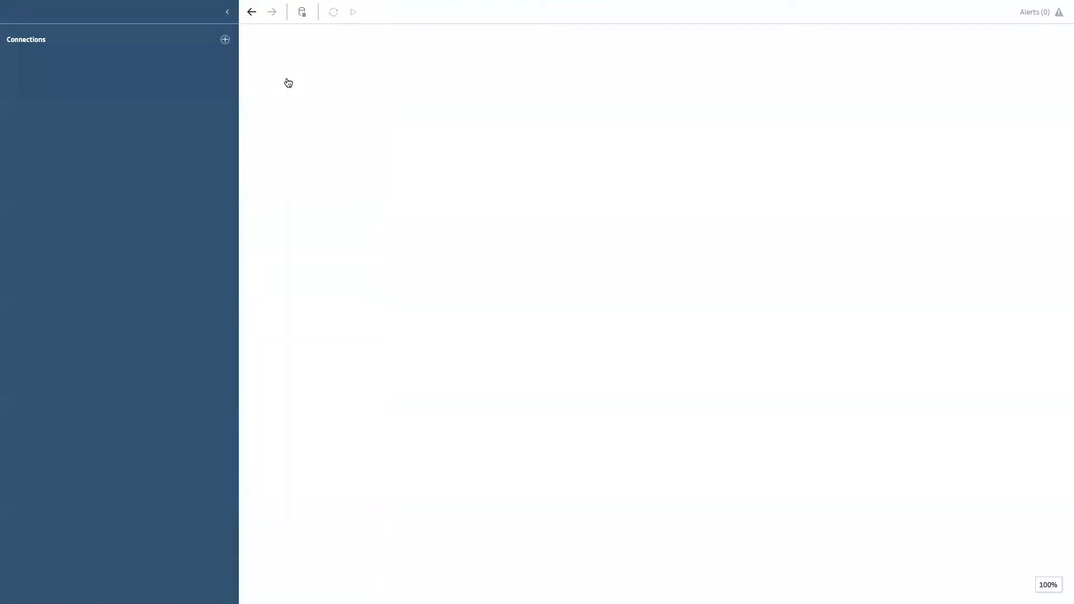
double_click(505, 63)
left_click(506, 45)
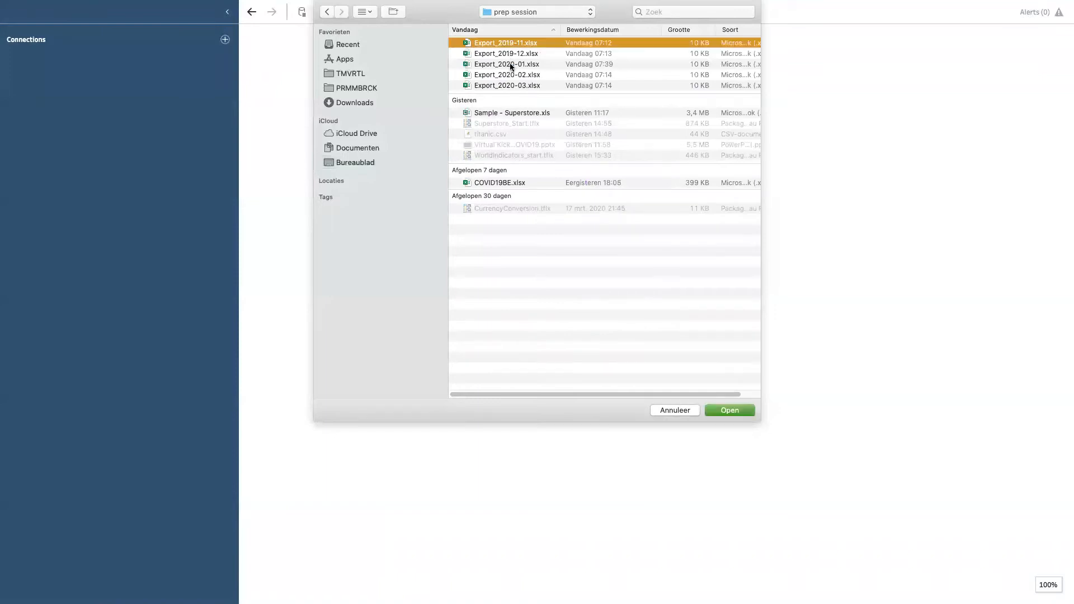
left_click(515, 85, "shift")
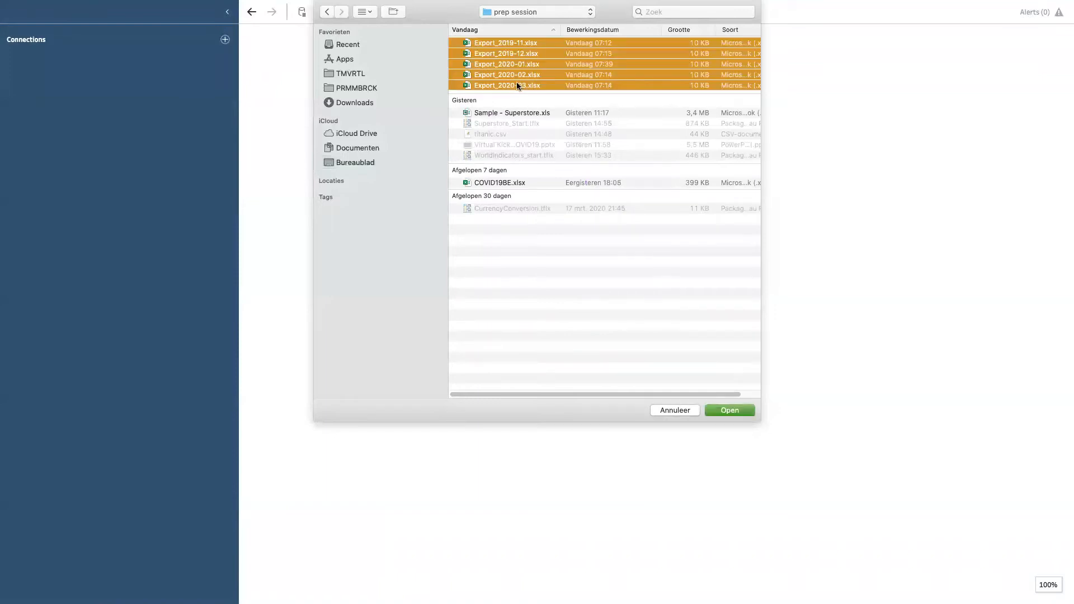
left_click(734, 410)
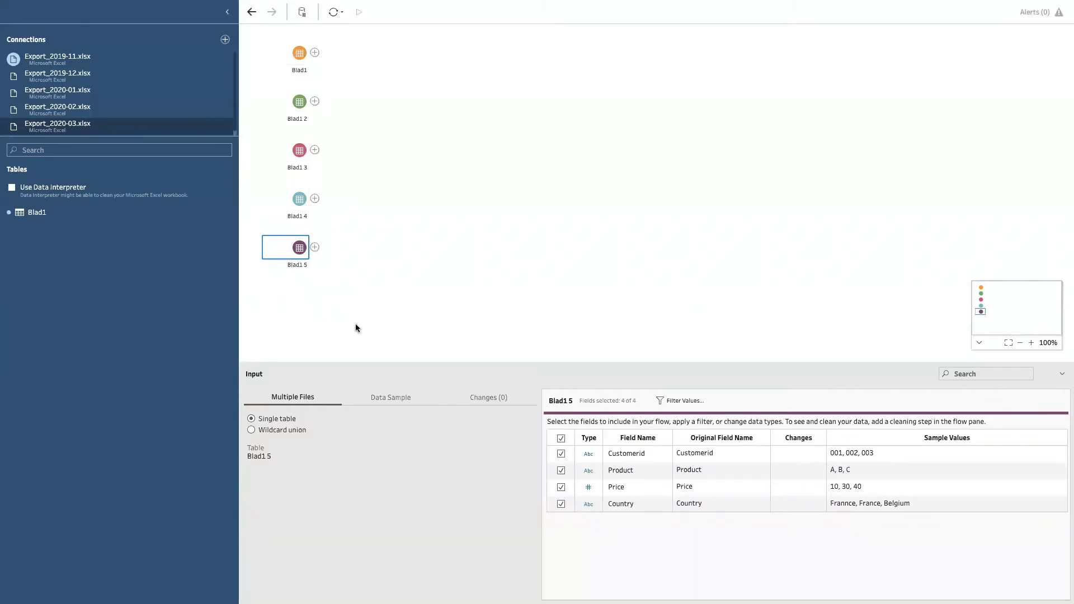
Inspect the source file and field list of each of the five Blad1 inputs in the flow.
left_click(296, 47)
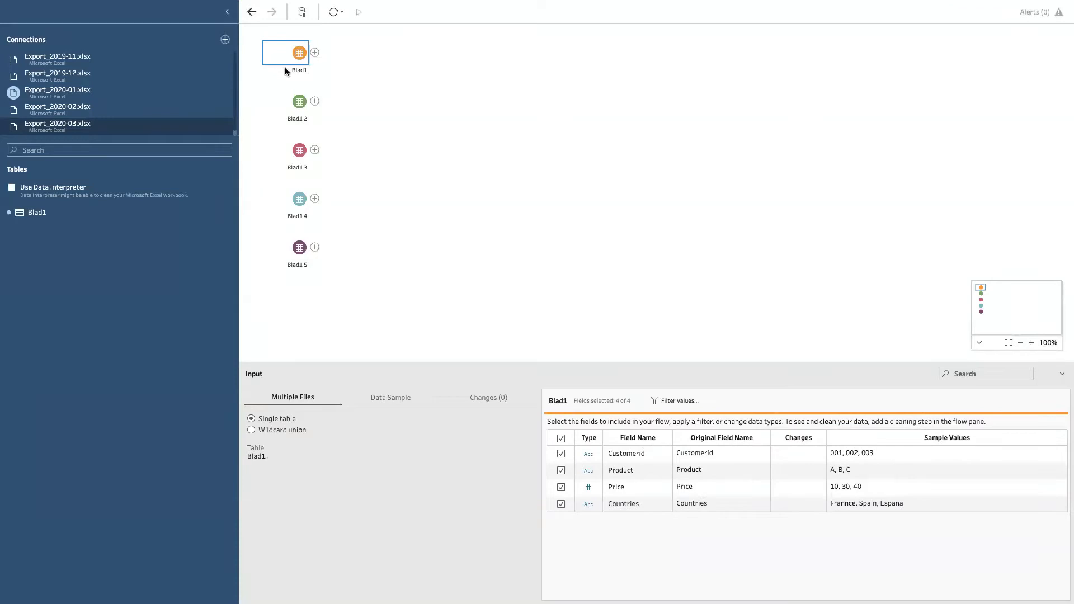
left_click(300, 101)
left_click(290, 155)
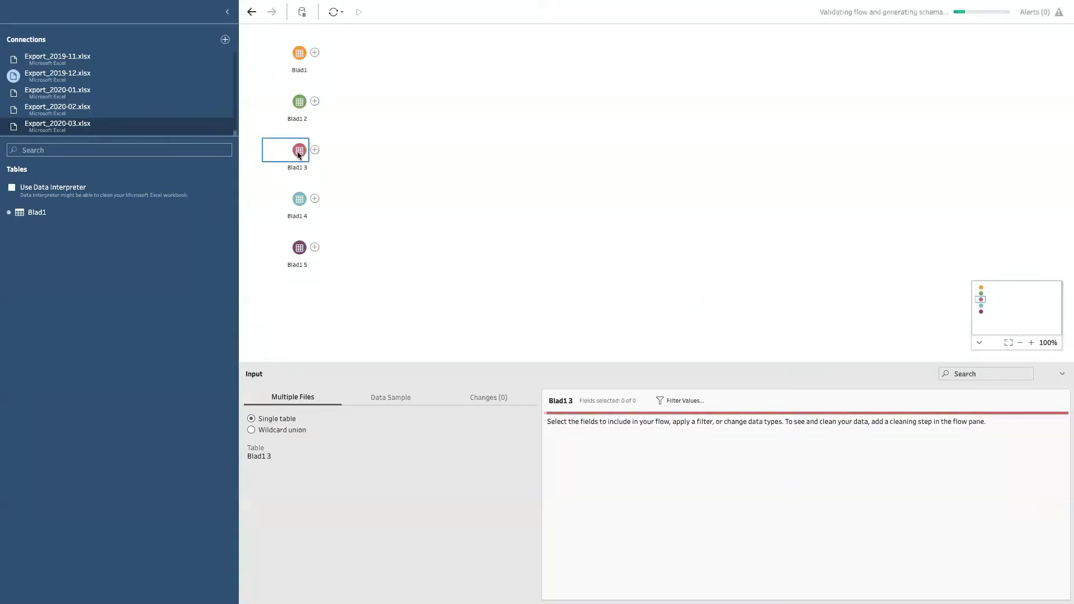
left_click(300, 203)
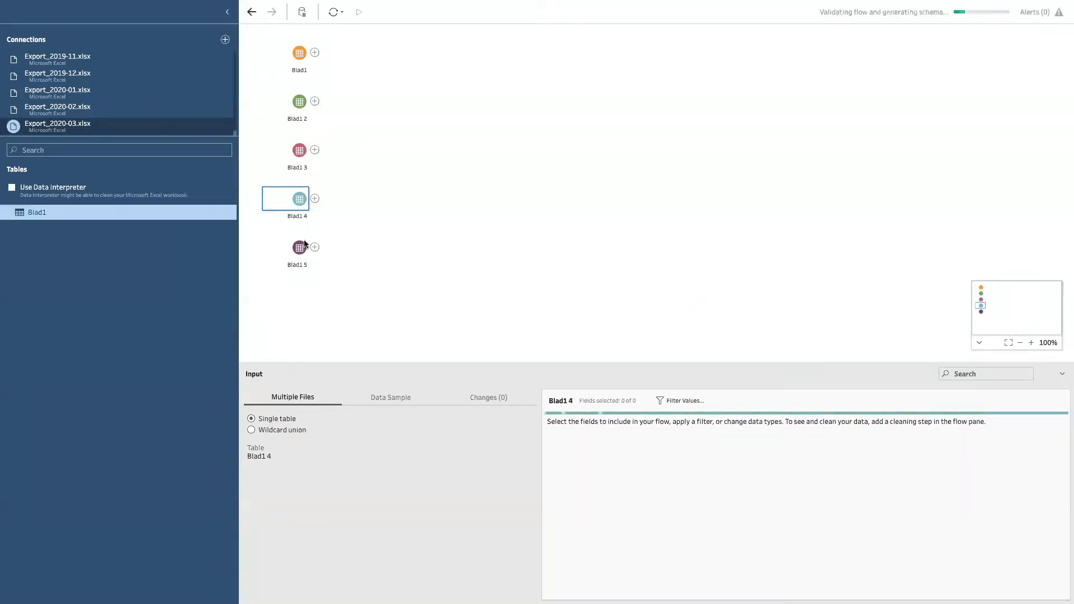
left_click(301, 253)
Rename the first input, Blad1, as 2020-01 to match its source file.
left_click(297, 56)
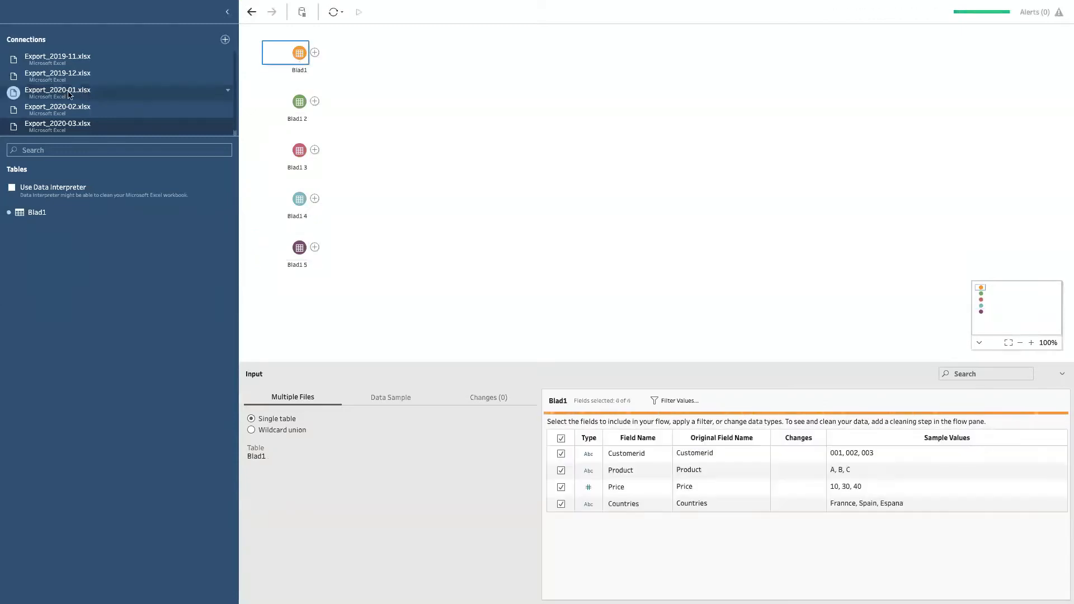
double_click(290, 71)
type("2020-01")
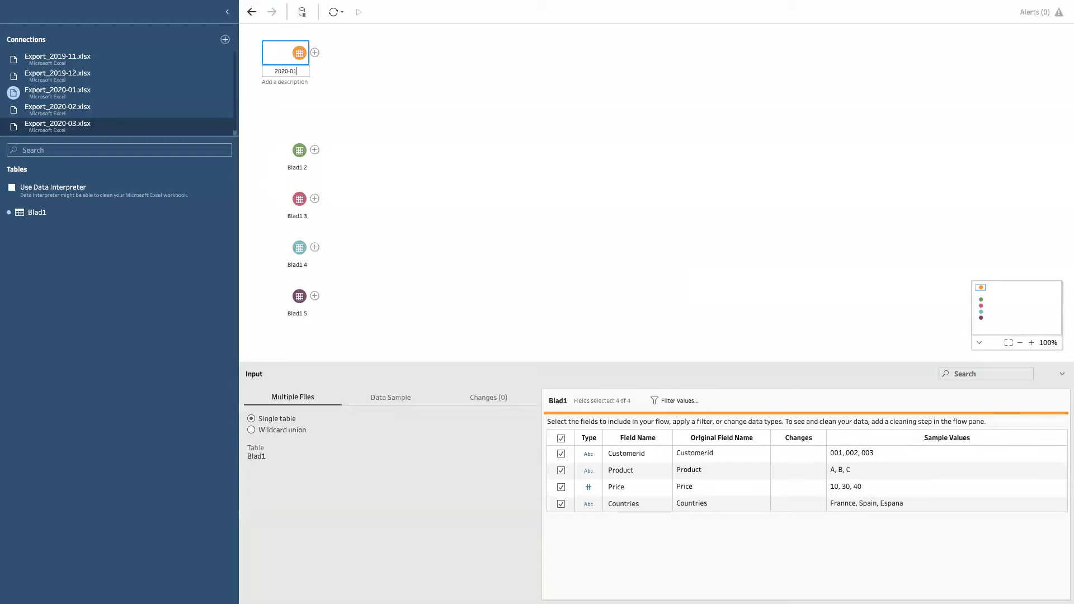
key("Return")
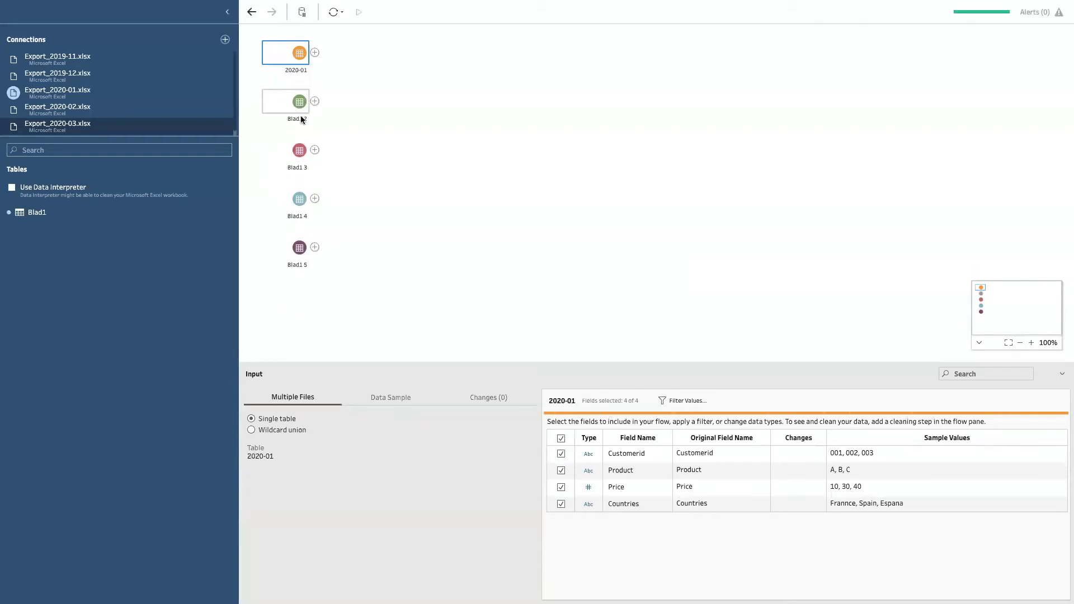
Check which file the Blad1 2 input comes from and rename it as 2020-02.
double_click(297, 120)
left_click(297, 107)
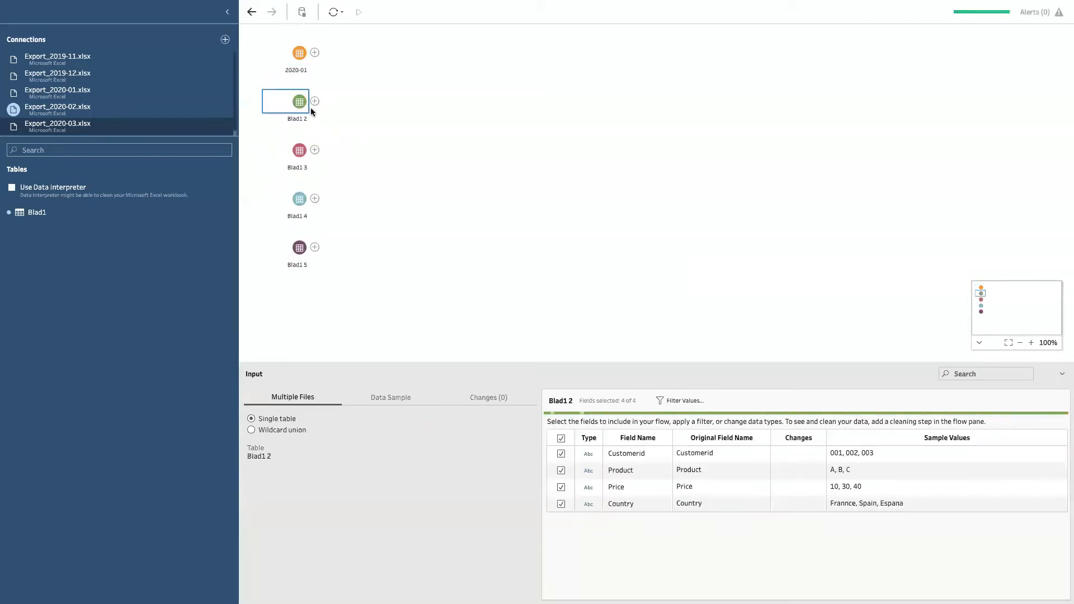
double_click(285, 119)
type("2020-02")
key("Return")
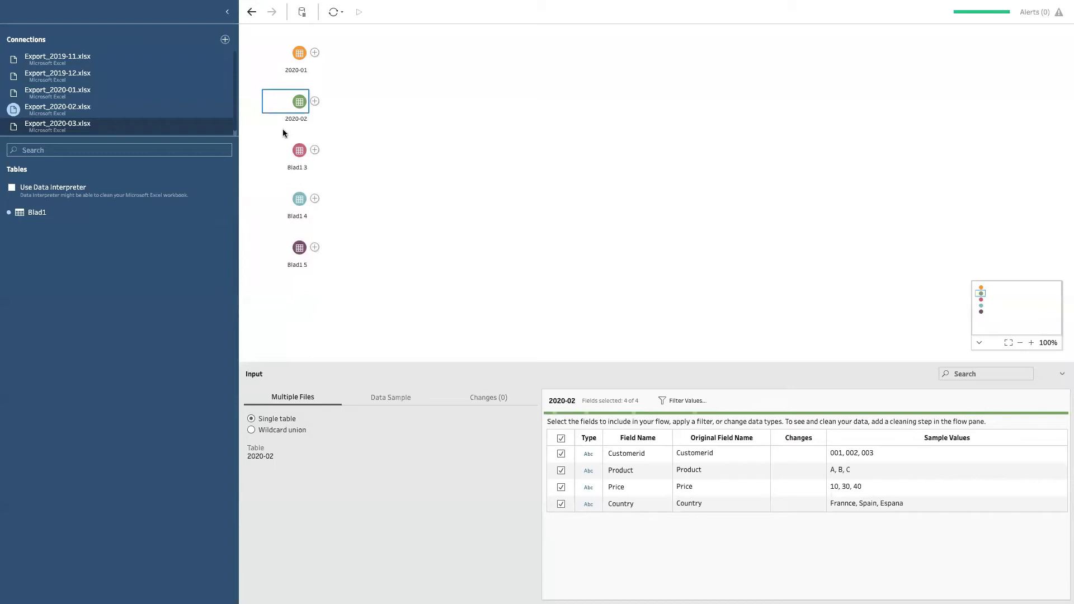
Rename the Blad1 3 input as 2019-12 to match its source file.
left_click(297, 167)
double_click(297, 168)
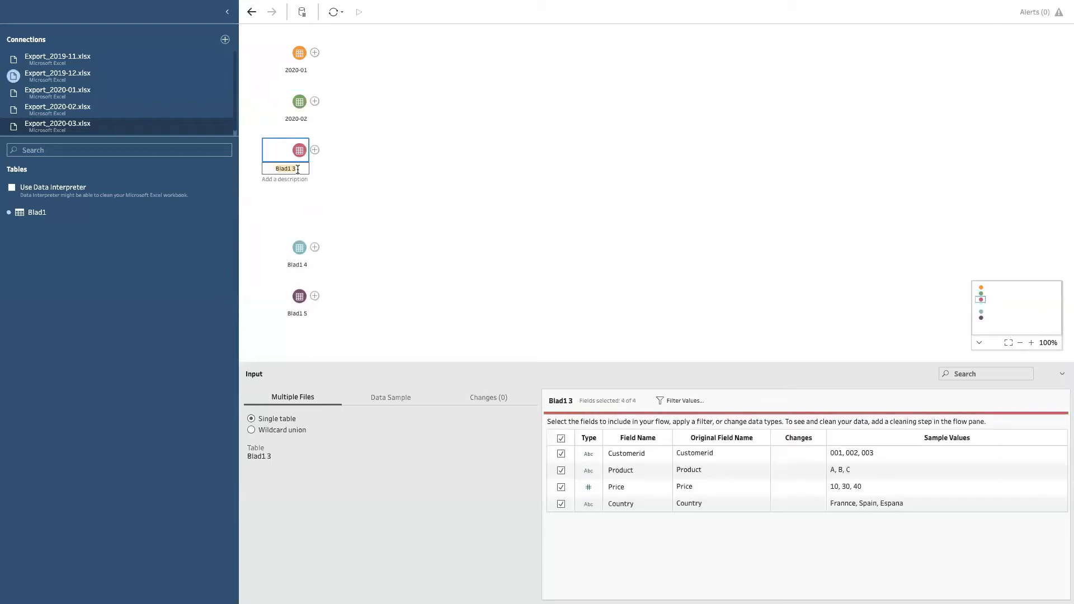
type("2019-12")
key("Return")
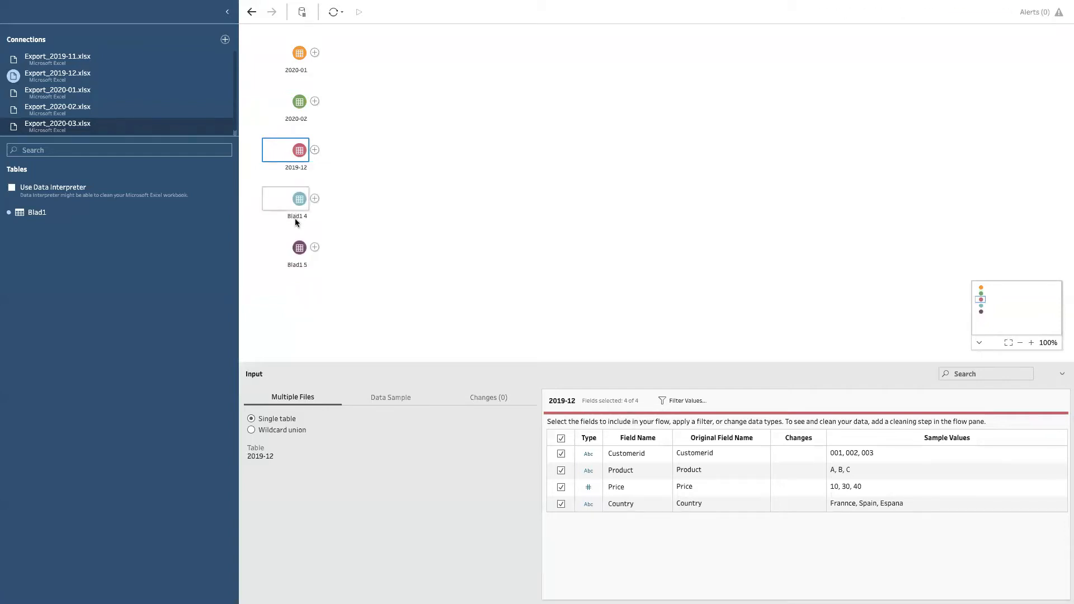
Rename the Blad1 4 input as 2020-03 to match its source file.
left_click(303, 195)
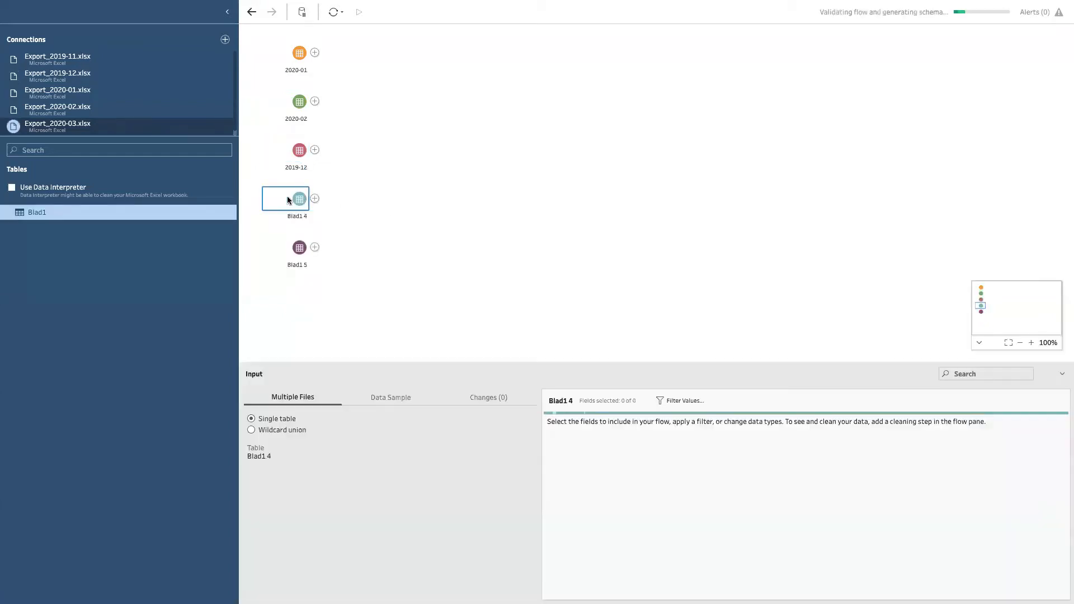
double_click(295, 216)
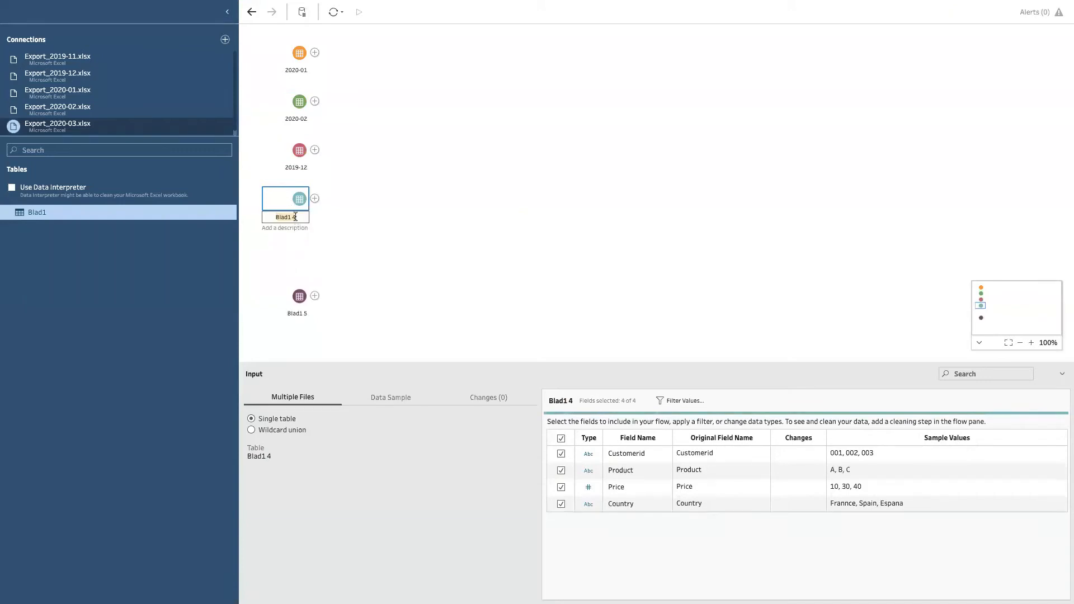
type("2020-03")
key("Return")
Rename the Blad1 5 input as 2019-11 to match its source file.
left_click(290, 262)
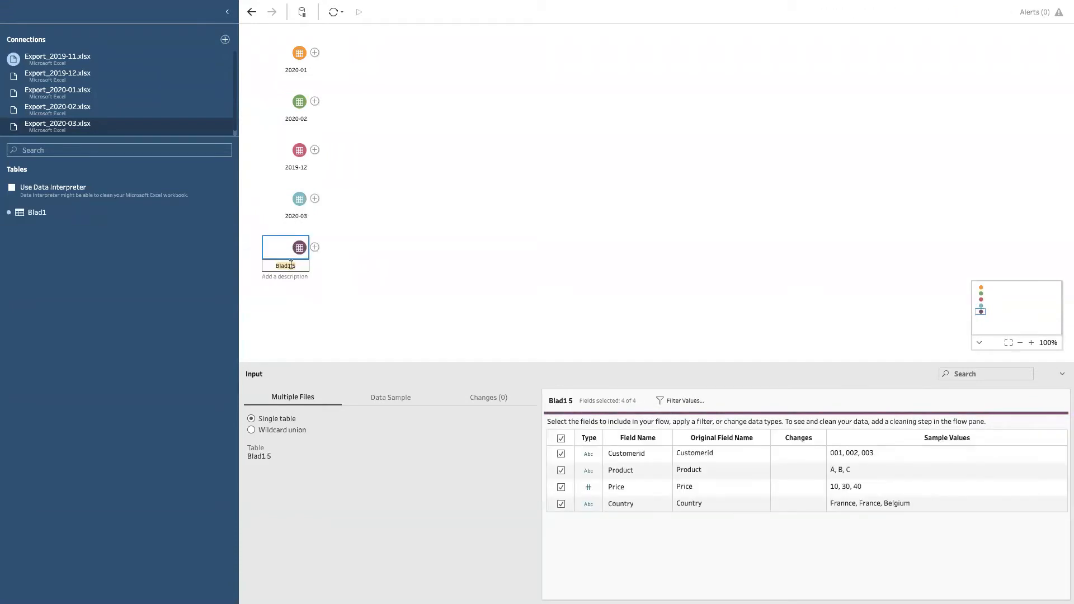
type("2019-11")
key("Return")
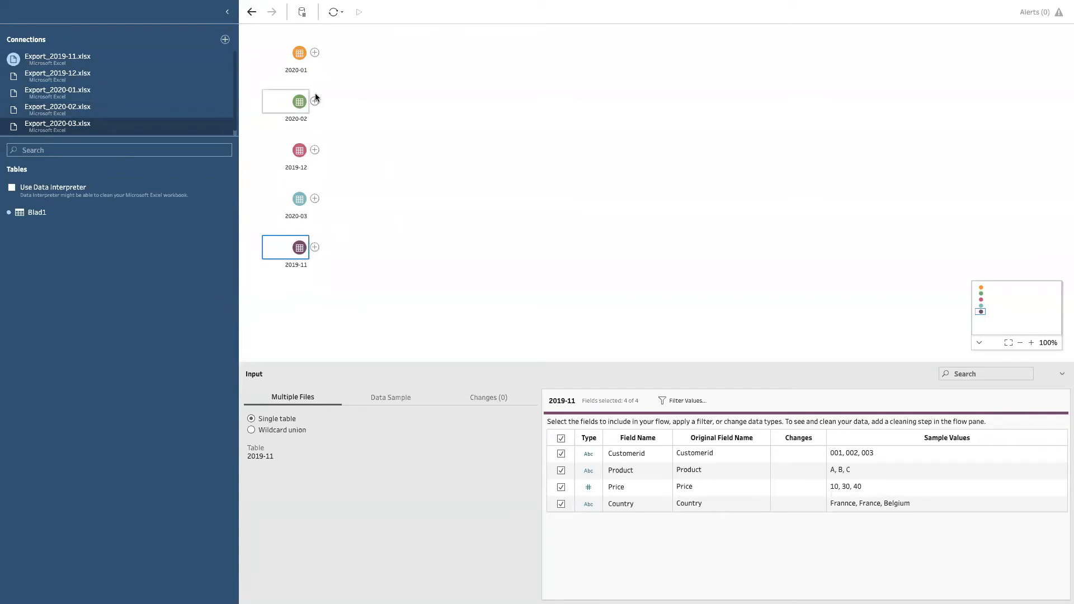
Create a union of the 2020-02 input with the 2020-01 input.
left_click(300, 101)
left_click_drag(300, 101, 319, 51)
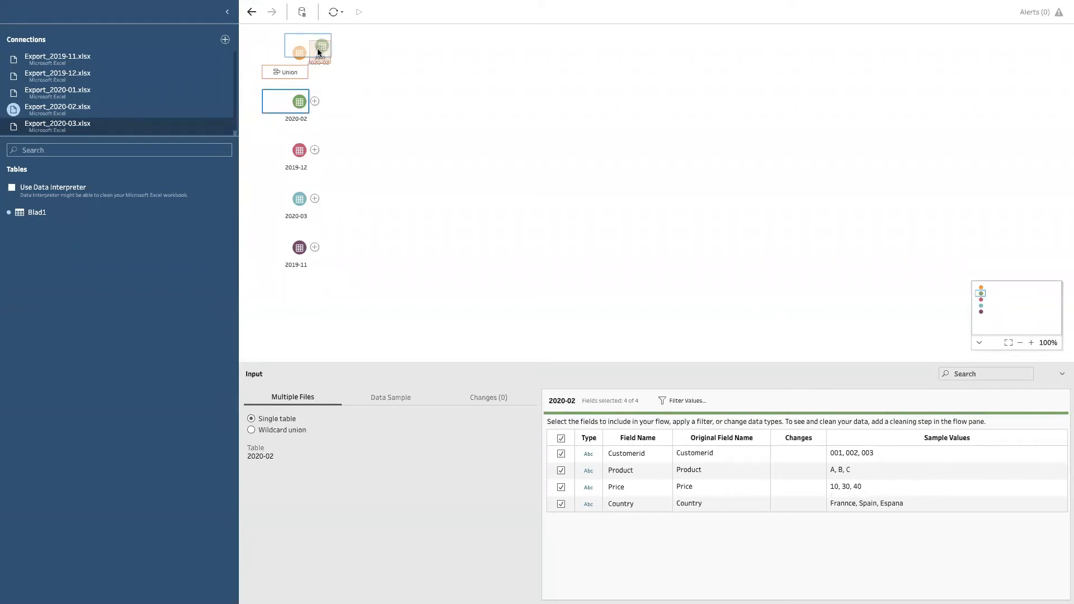
left_click_drag(318, 52, 290, 71)
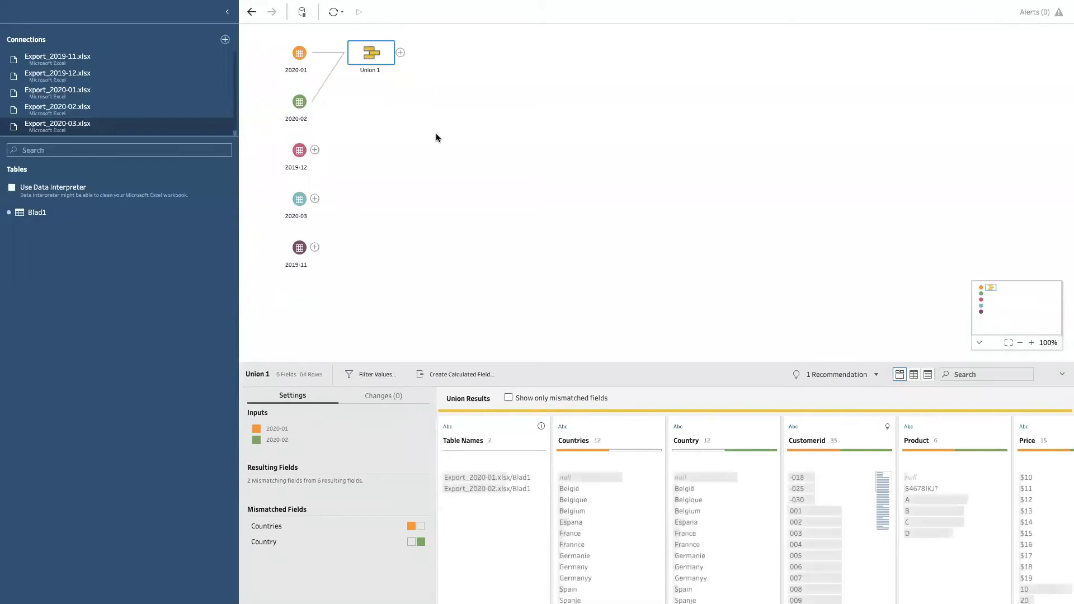
Add the 2019-12, 2020-03 and 2019-11 inputs to the union and place 2019-11 beneath 2020-03.
left_click_drag(299, 151, 336, 53)
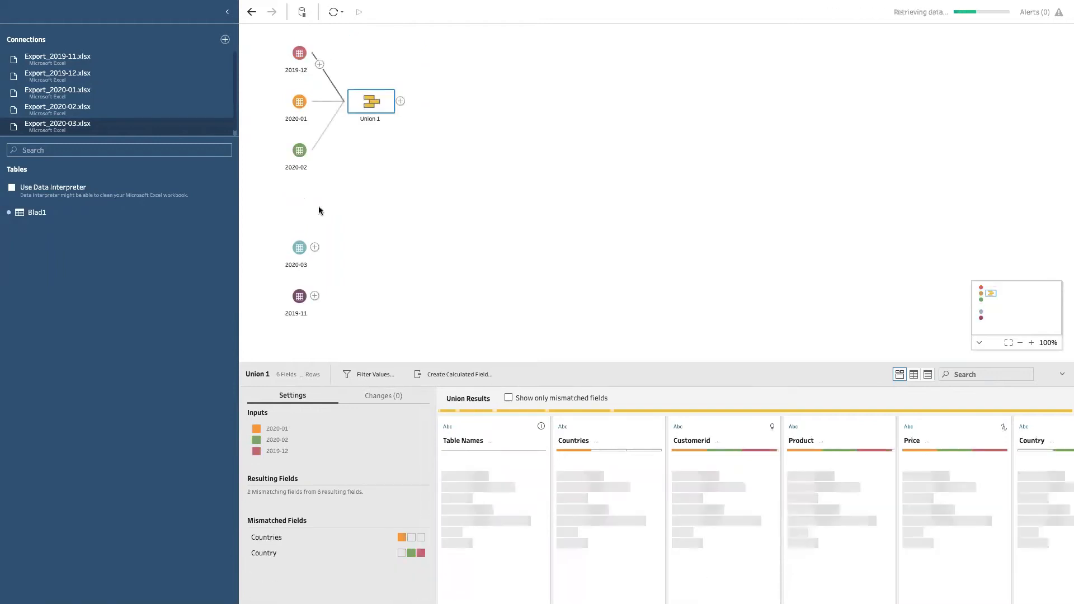
left_click_drag(346, 160, 336, 104)
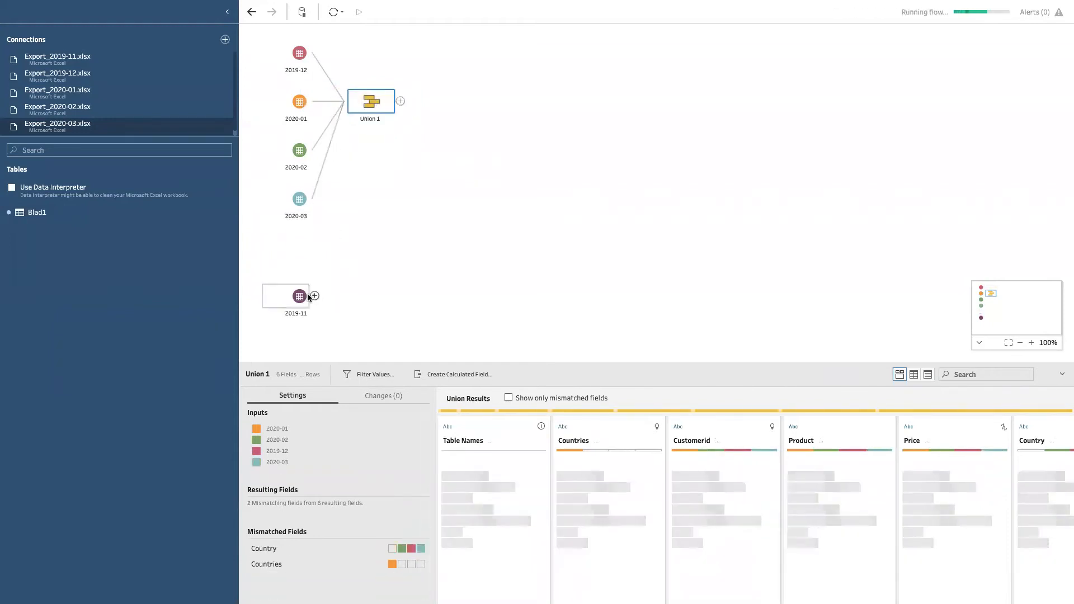
left_click_drag(290, 299, 337, 105)
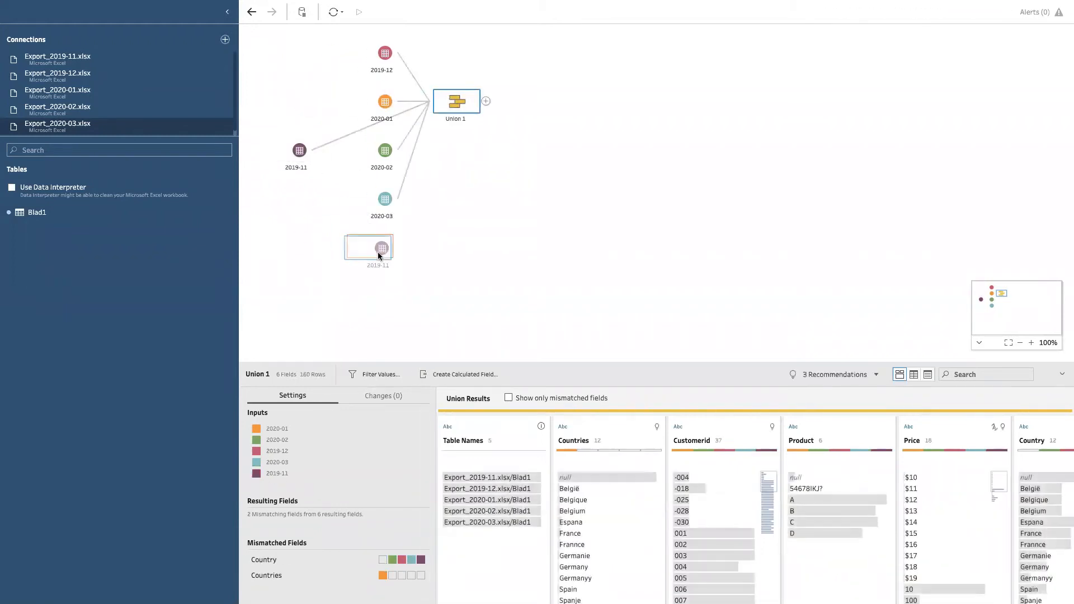
mouse_move(384, 253)
left_mouse_down()
mouse_move(304, 138)
mouse_move(308, 167)
mouse_move(392, 249)
left_mouse_up()
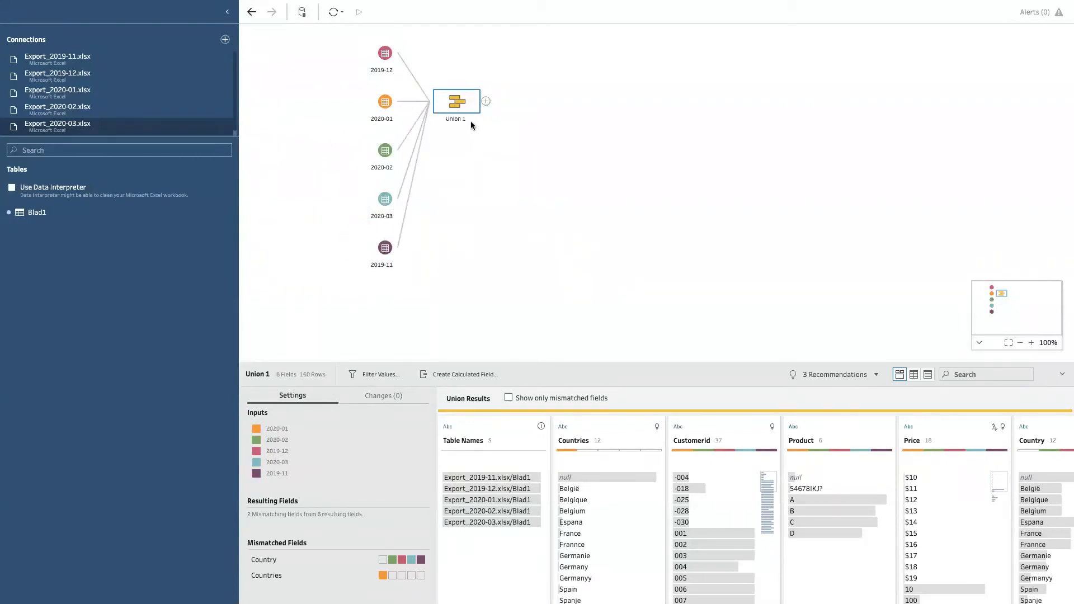
Open the union step and enlarge its results area to examine the combined fields and mismatches.
left_click(459, 100)
left_click(459, 101)
left_click_drag(501, 363, 496, 317)
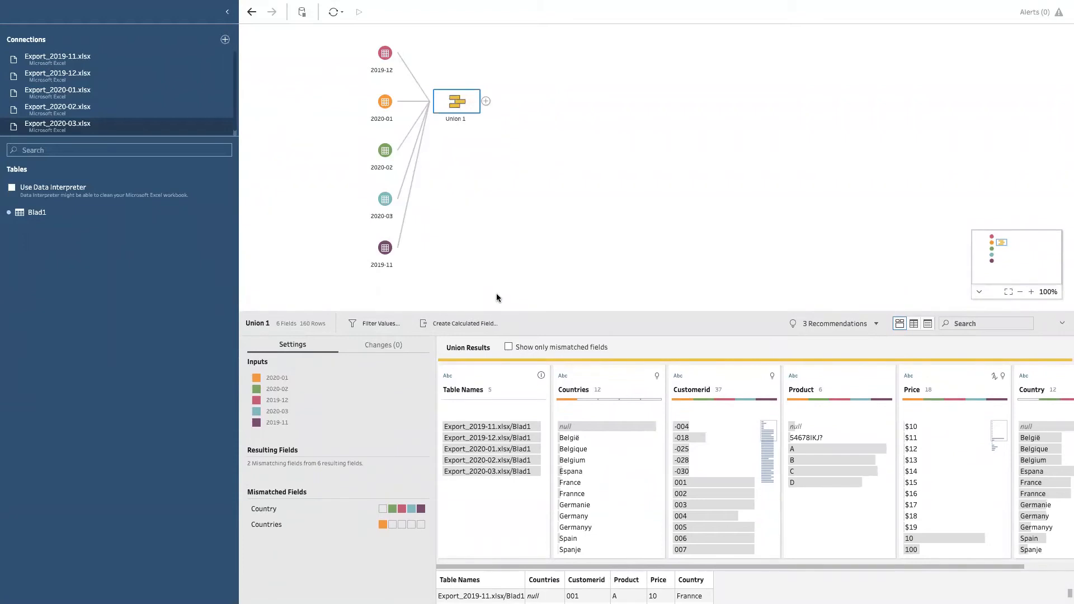